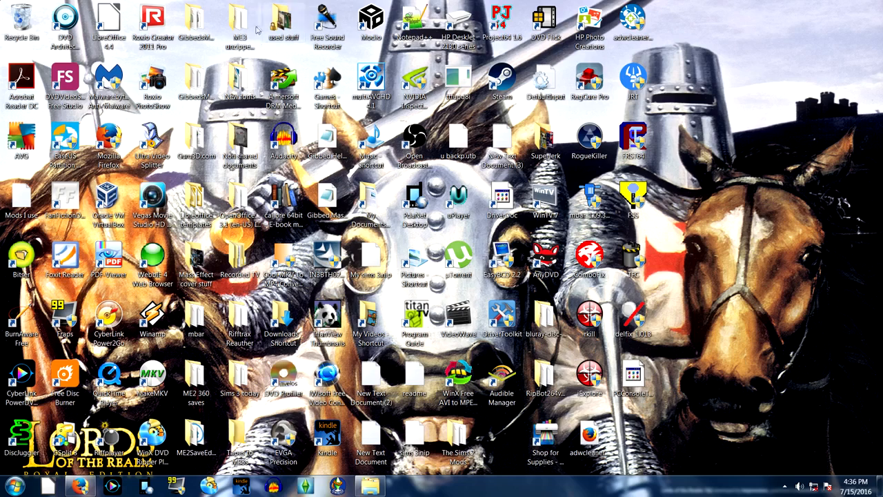
Step: Open the ME3 unzipped mods folder and examine the mod folders, archives and installers it contains
double_click(248, 33)
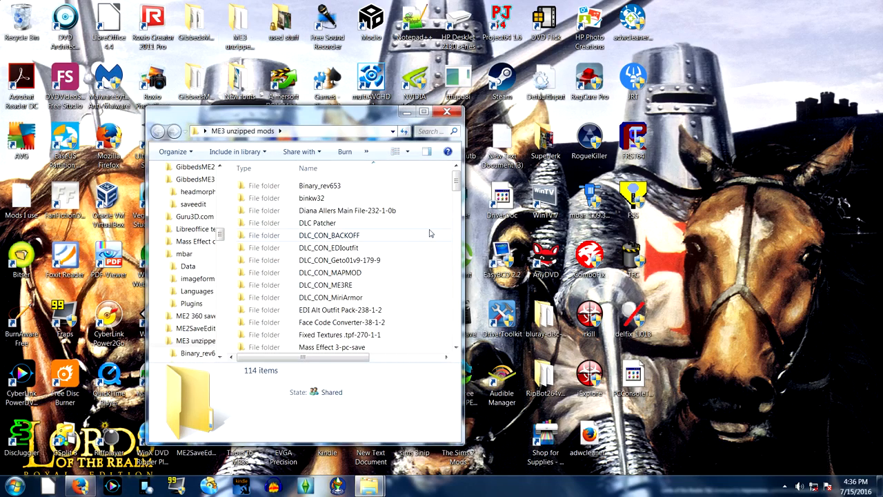
scroll(424, 232, "down", 8)
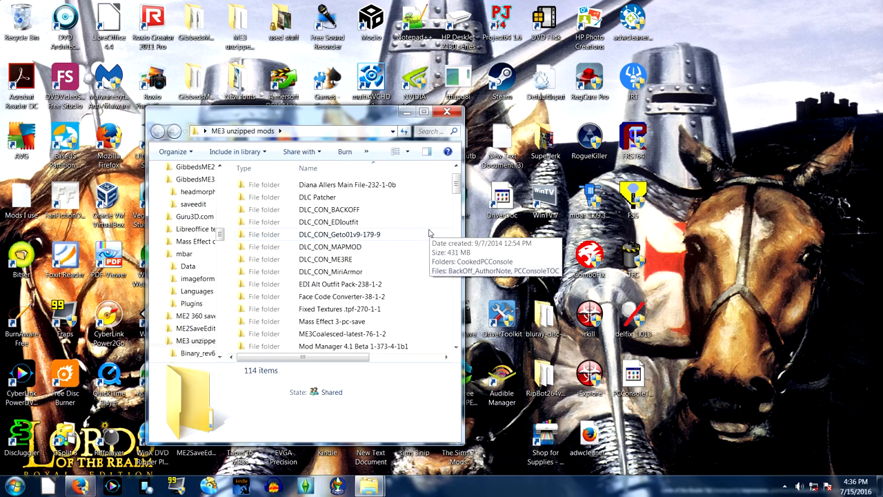
scroll(419, 234, "down", 4)
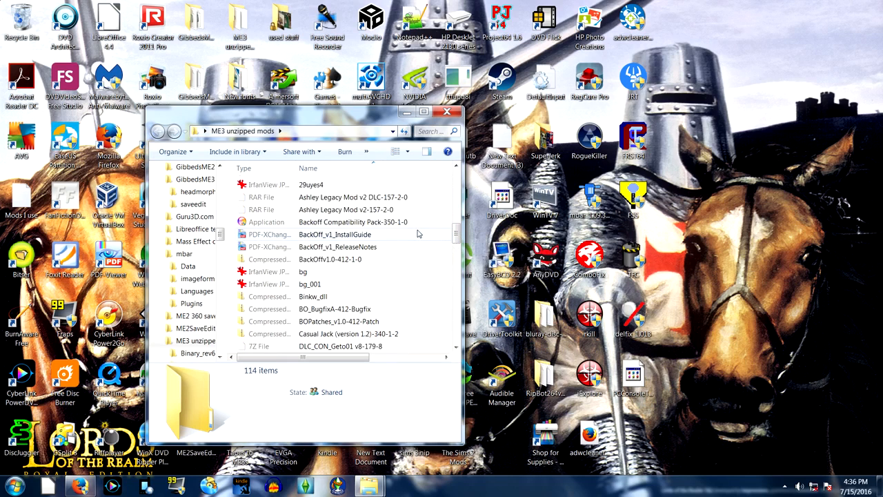
scroll(418, 235, "down", 1)
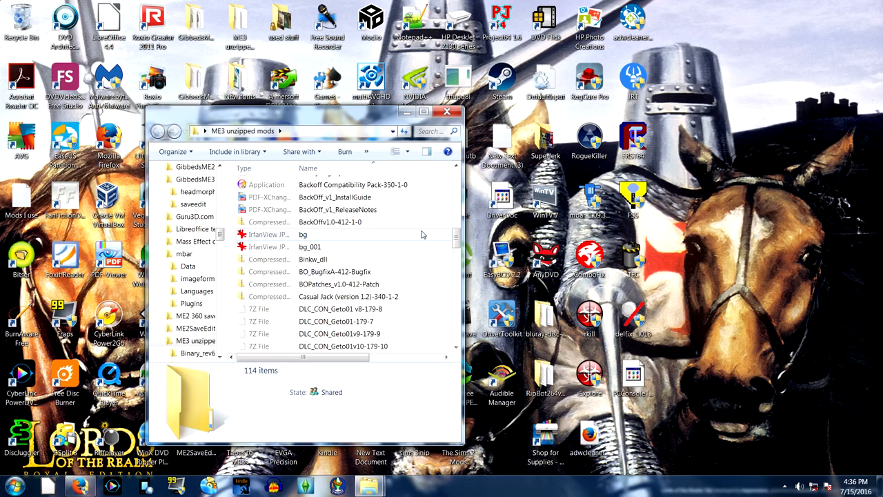
scroll(422, 235, "up", 9)
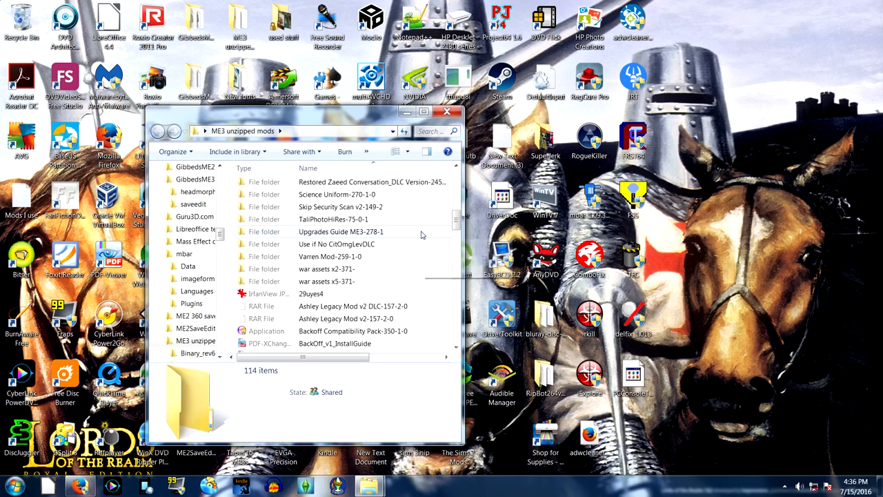
scroll(422, 235, "up", 3)
scroll(420, 237, "down", 5)
scroll(419, 237, "down", 12)
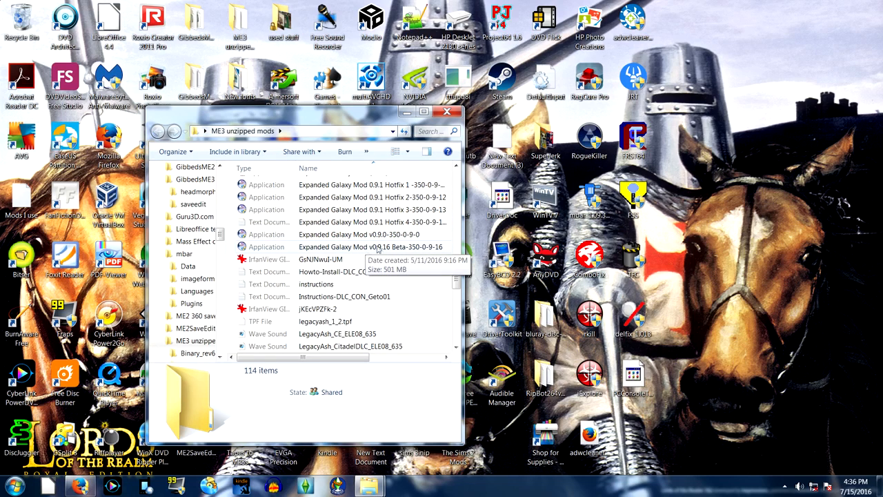
scroll(387, 250, "up", 2)
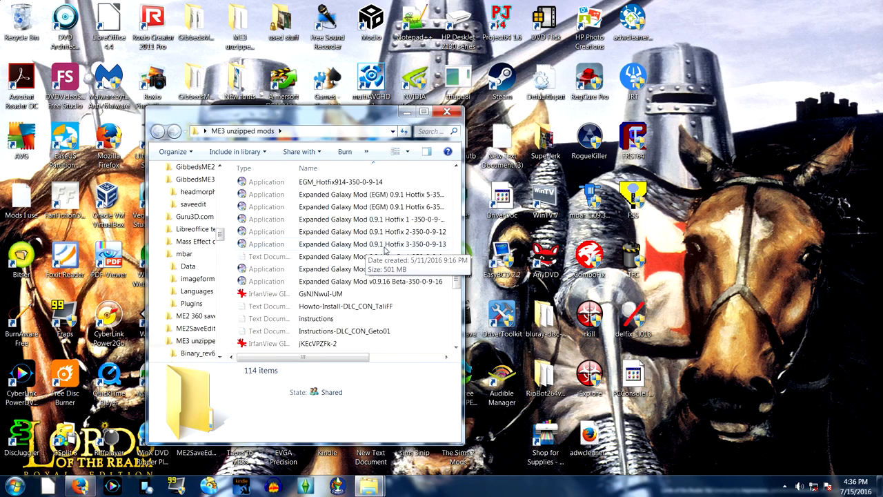
scroll(393, 247, "up", 2)
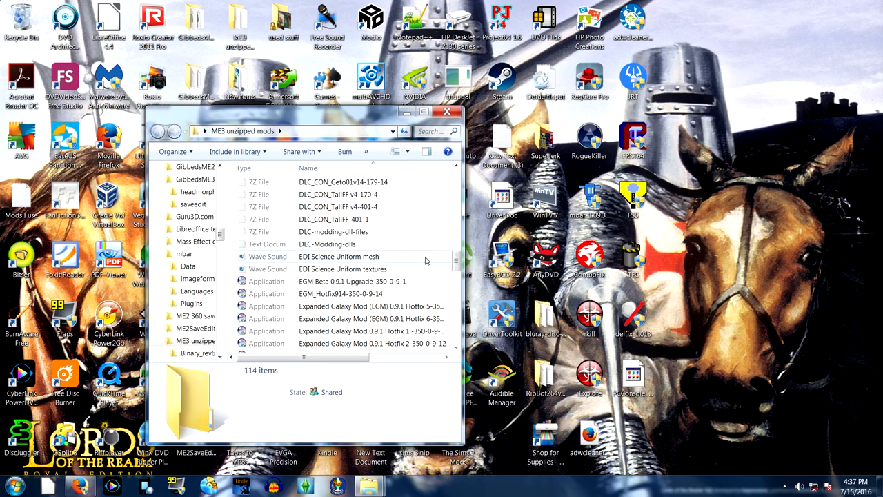
scroll(426, 260, "up", 5)
scroll(428, 257, "up", 15)
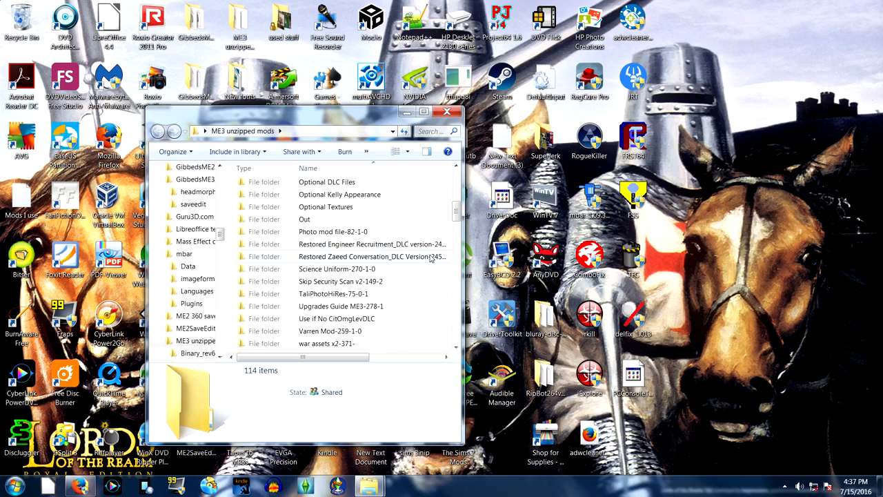
scroll(429, 257, "down", 5)
scroll(429, 257, "down", 8)
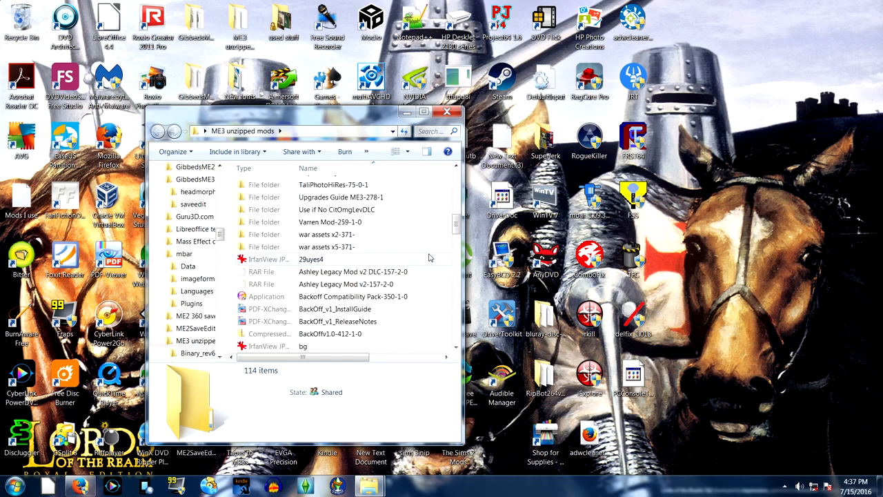
scroll(429, 258, "down", 1)
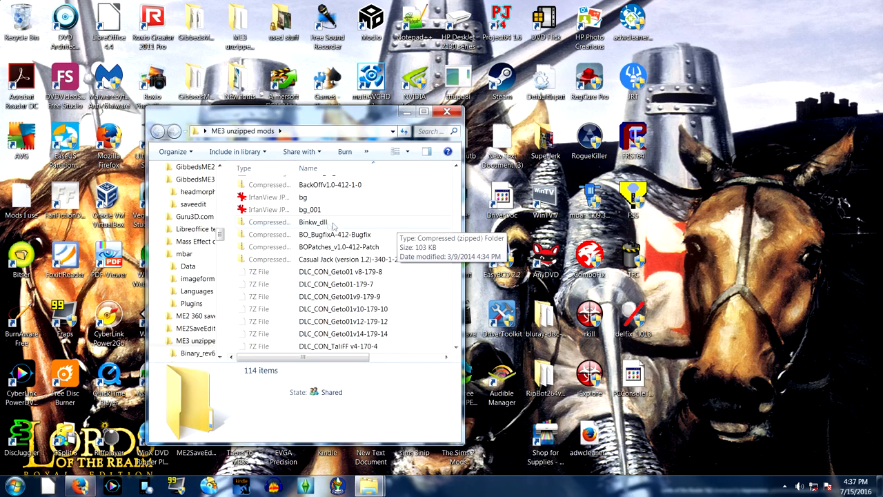
Step: Select the Binkw_dll archive, and open the extracted binkw32 folder within ME3 unzipped mods
left_click(282, 225)
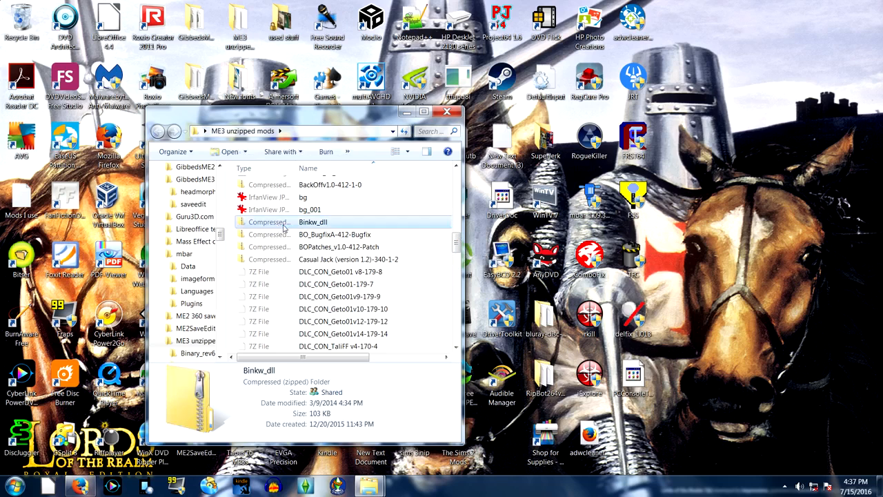
scroll(370, 228, "up", 5)
scroll(370, 229, "up", 2)
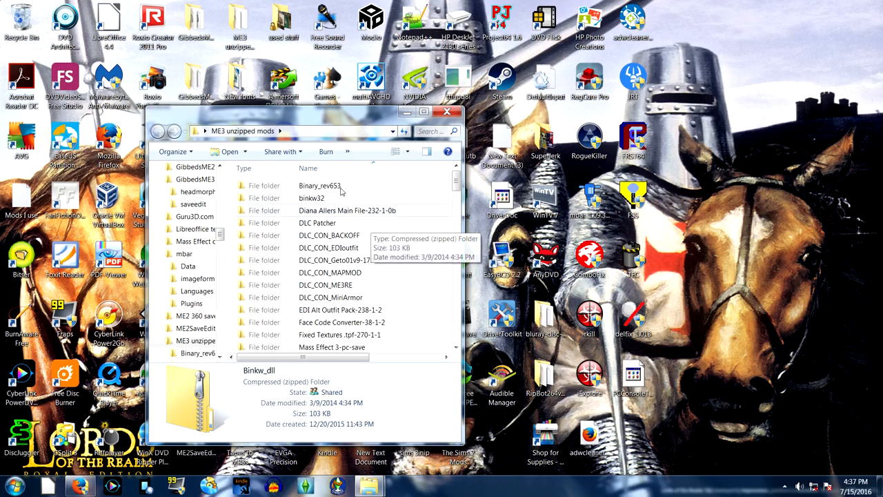
left_click(322, 200)
double_click(322, 200)
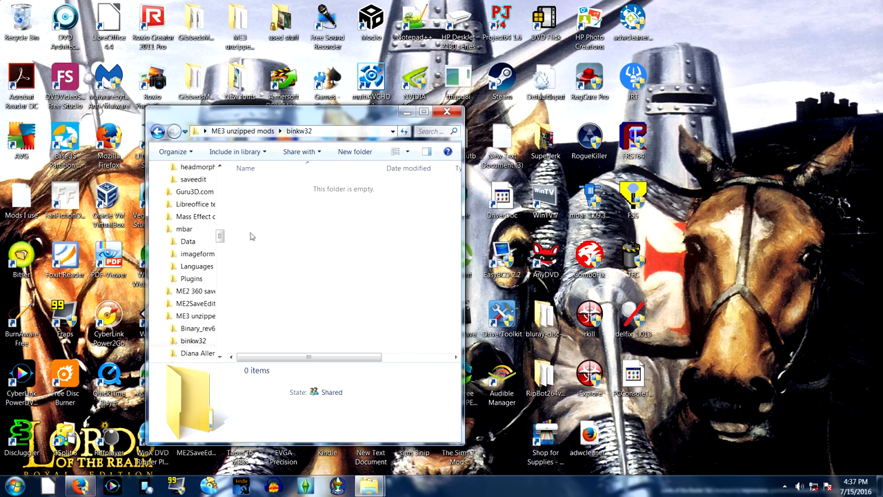
Step: Open the Local Disk (C:) drive in a second window placed beside the binkw32 folder
left_click(12, 483)
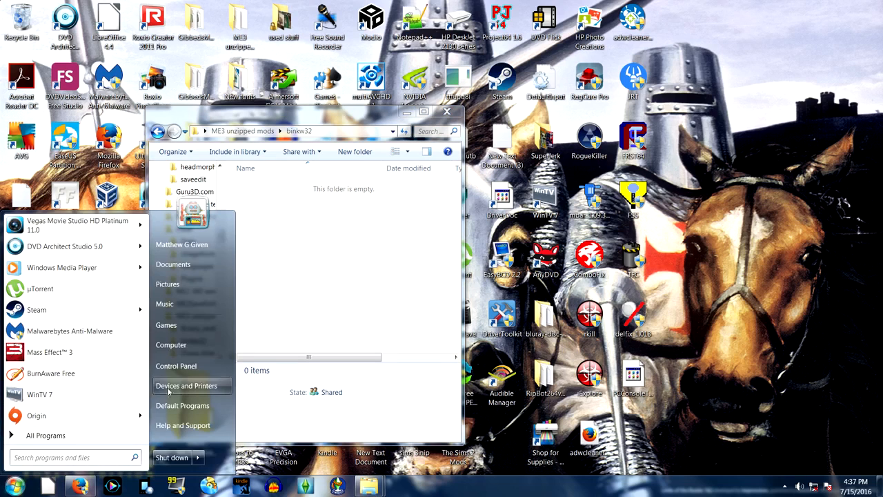
left_click(188, 348)
left_click_drag(327, 133, 739, 94)
double_click(662, 172)
Step: Go to the Origin Games folder inside Program Files (x86) on the C: drive
scroll(705, 257, "down", 6)
scroll(704, 257, "down", 2)
scroll(703, 250, "up", 5)
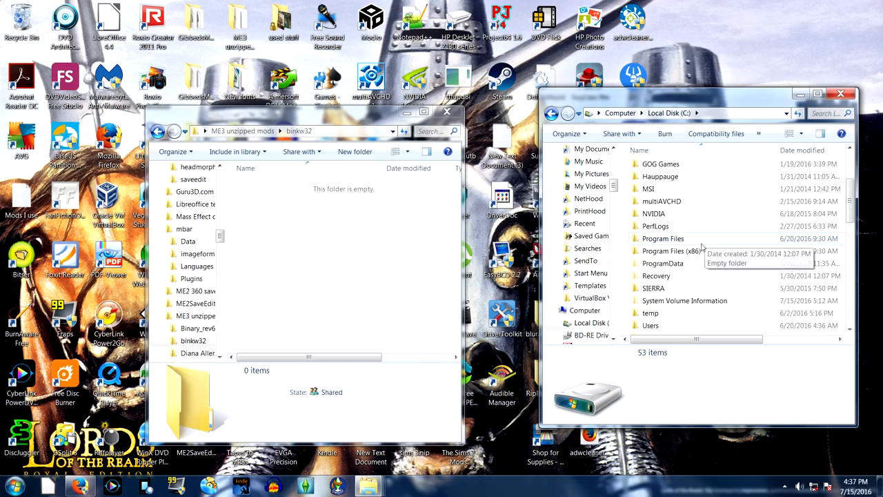
double_click(693, 250)
scroll(726, 227, "down", 1)
scroll(718, 255, "down", 13)
scroll(711, 291, "down", 8)
scroll(710, 290, "down", 7)
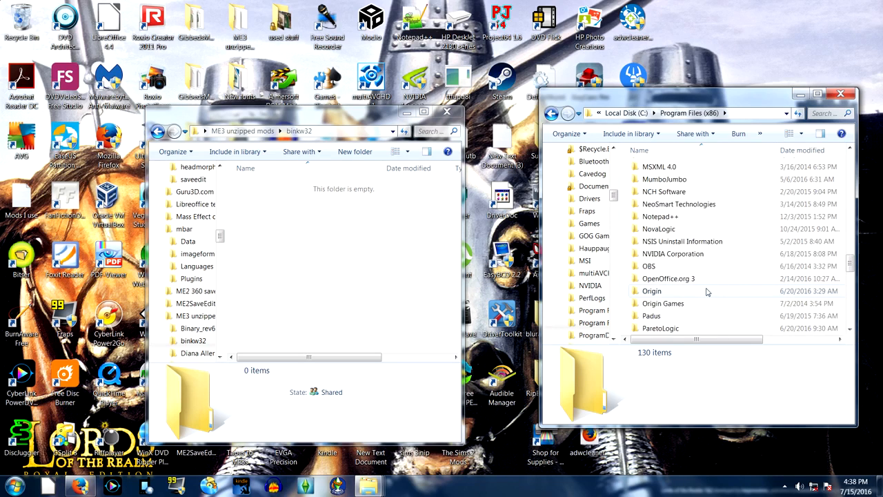
scroll(698, 299, "down", 1)
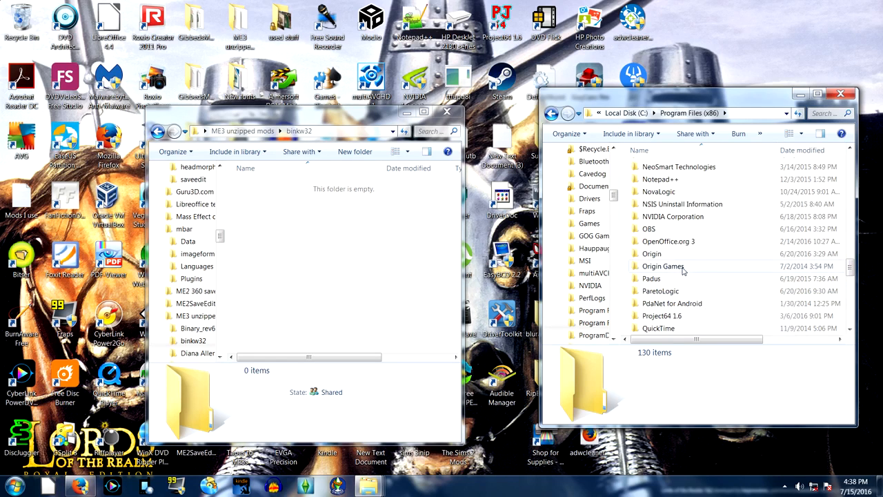
double_click(683, 270)
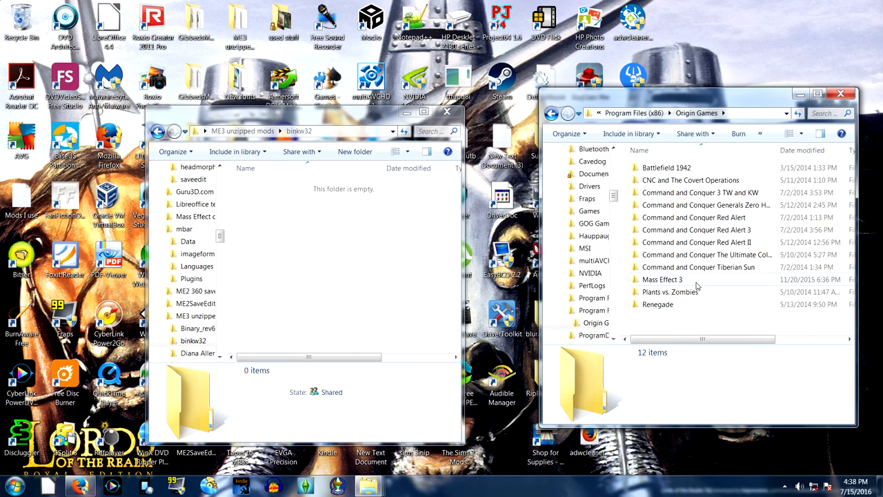
Step: Open the Mass Effect 3 Binaries\Win32 folder and examine its binkw23 and binkw32 files
double_click(697, 282)
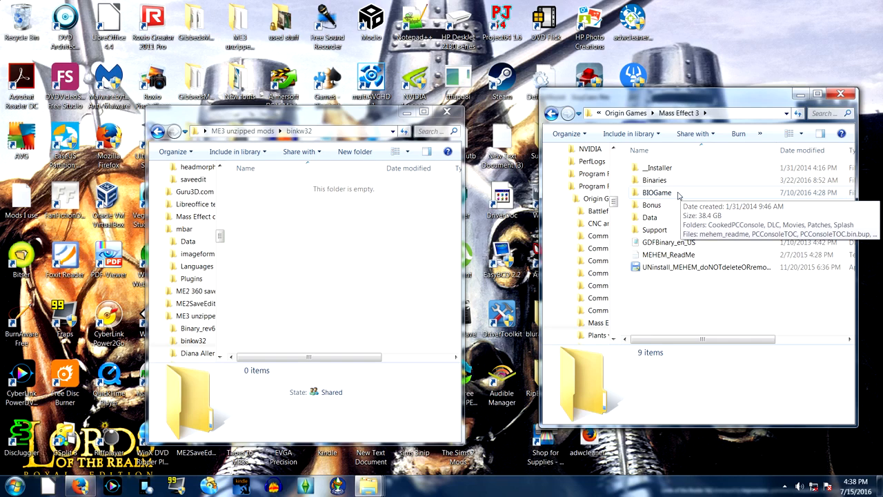
double_click(679, 181)
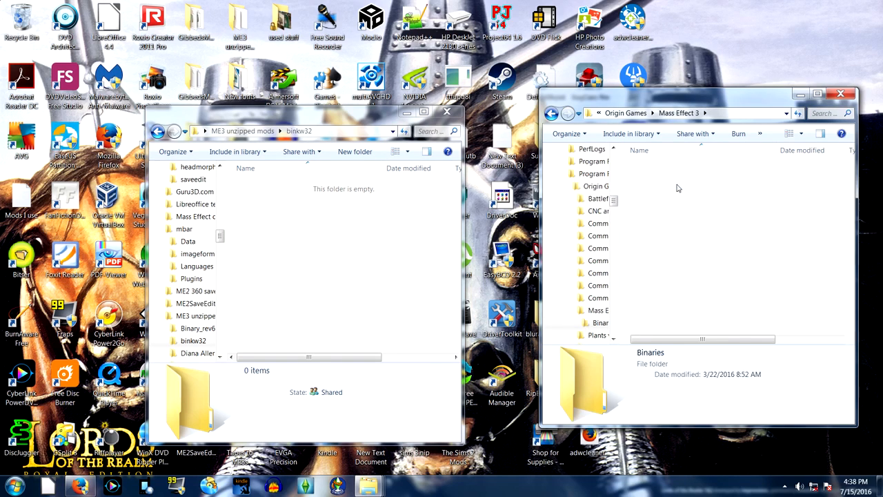
double_click(675, 170)
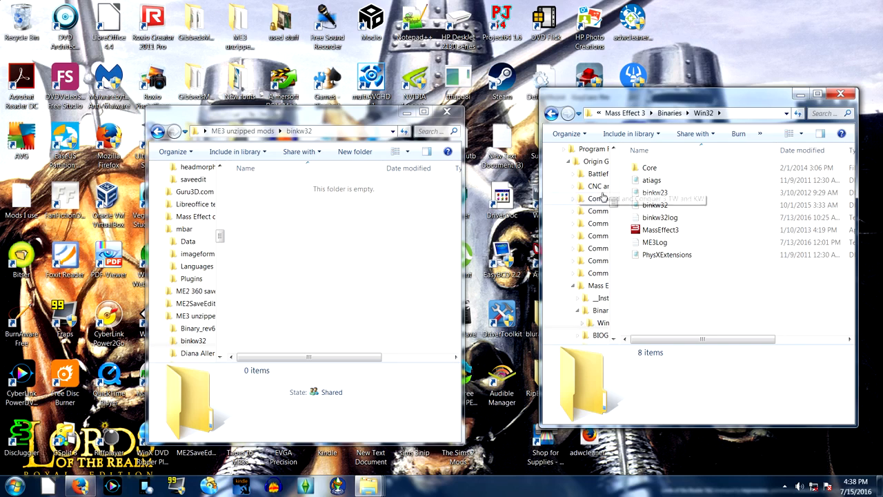
mouse_move(645, 197)
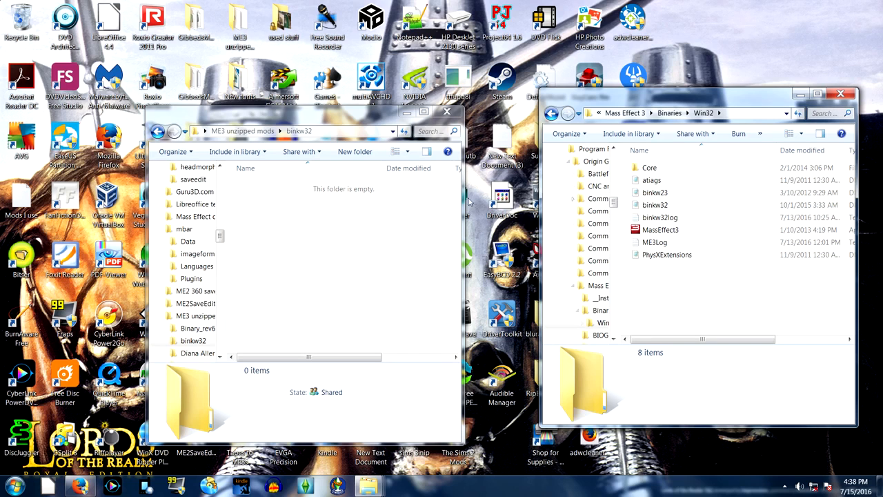
mouse_move(673, 198)
Step: Return to the ME3 unzipped mods folder, closing the game folder window, and launch ME3Explorer from its shortcut
left_click(847, 98)
left_click(157, 131)
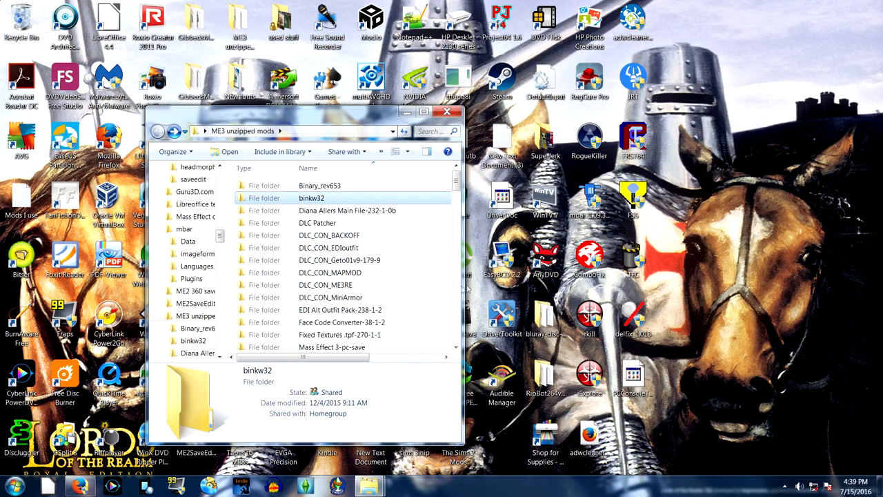
scroll(409, 287, "down", 10)
scroll(408, 288, "down", 6)
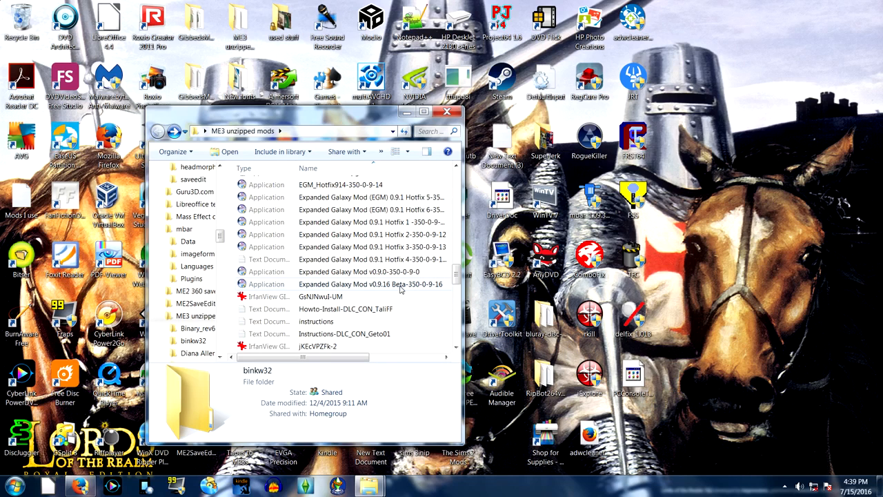
scroll(399, 291, "down", 5)
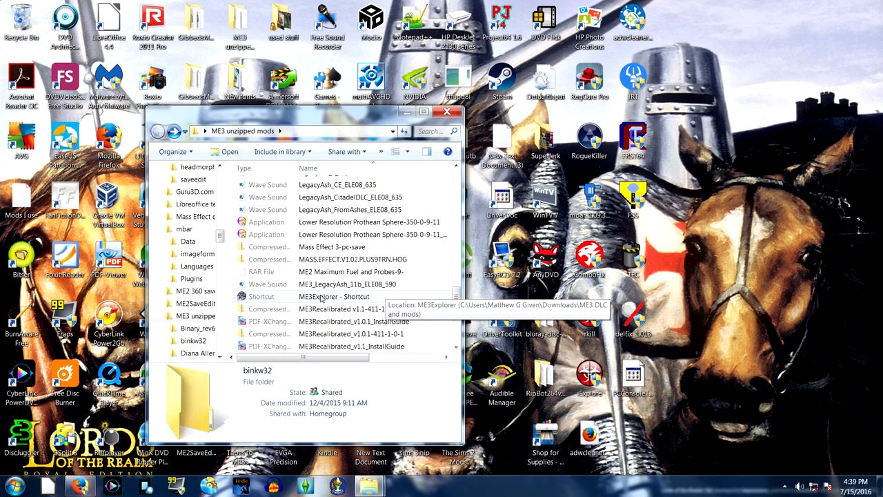
left_click(321, 298)
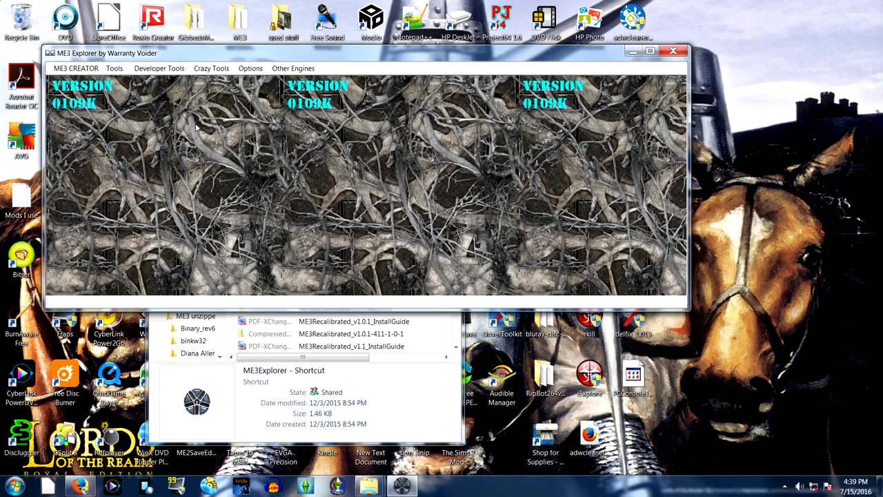
Step: Open the TOCbinUpdater tool in ME3Explorer and start the Check PCConsoleTOC.bin command
left_click(116, 69)
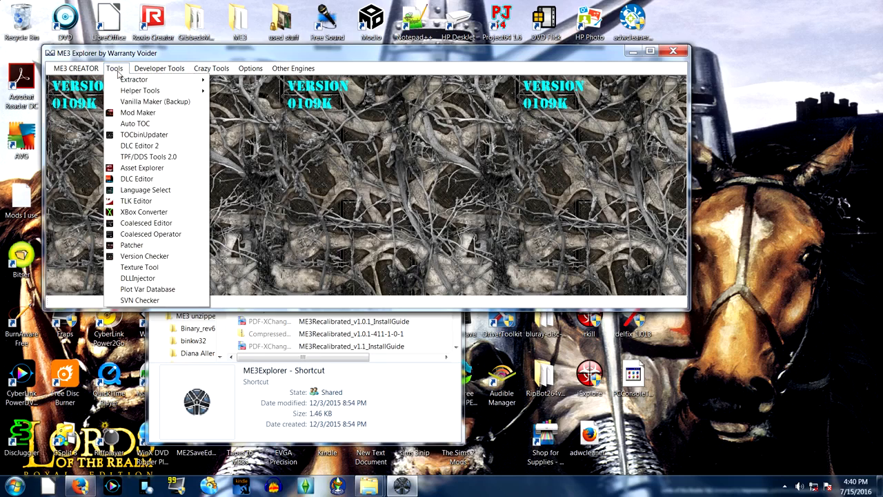
left_click(158, 135)
left_click(356, 75)
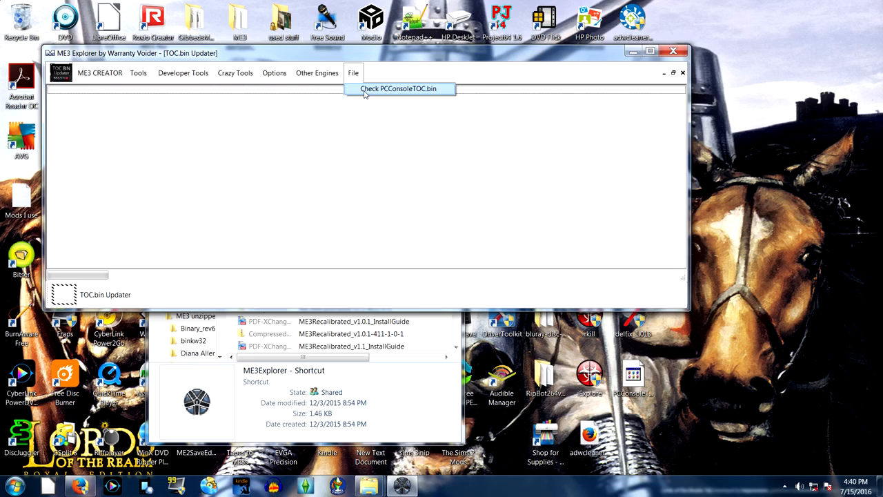
left_click(365, 89)
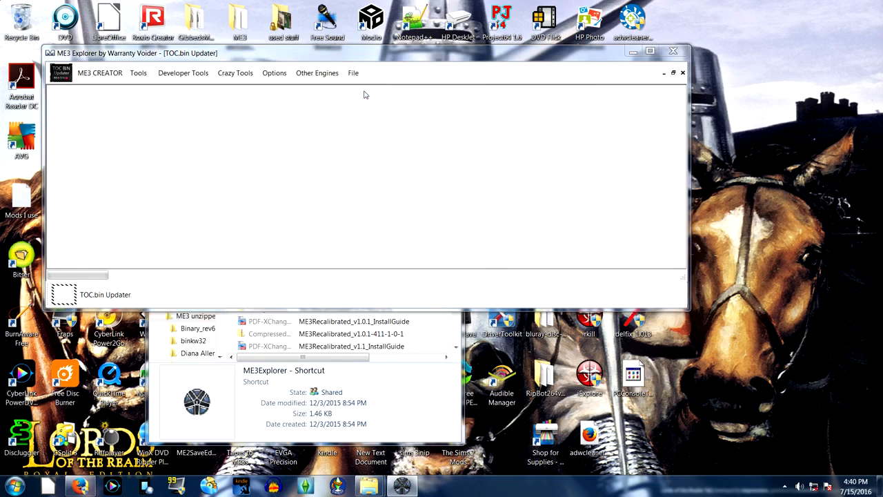
Step: Browse to the Mass Effect 3\BIOGame folder and locate the PCConsoleTOC file, comparing it with the desktop copy
left_click(203, 88)
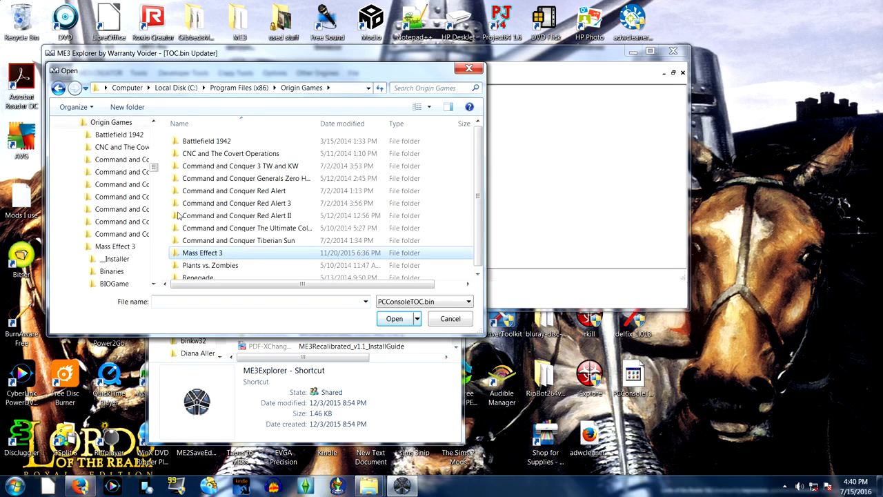
left_click(190, 249)
double_click(190, 250)
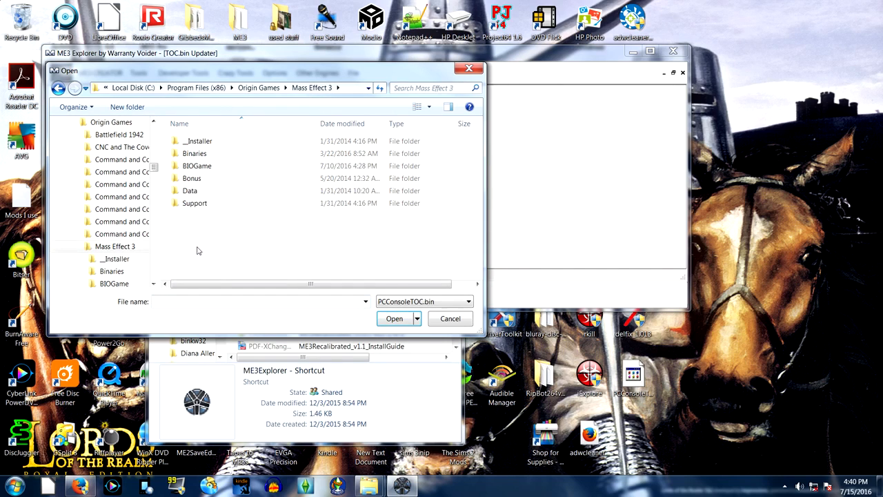
double_click(226, 169)
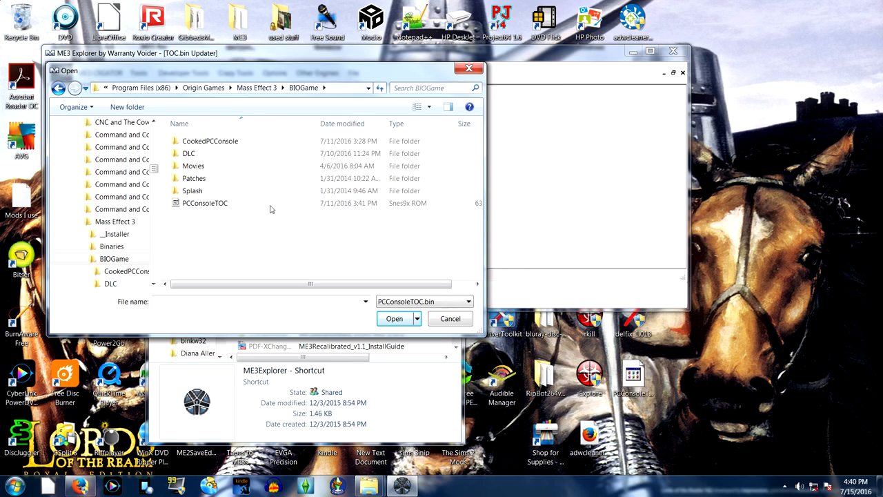
left_click(668, 368)
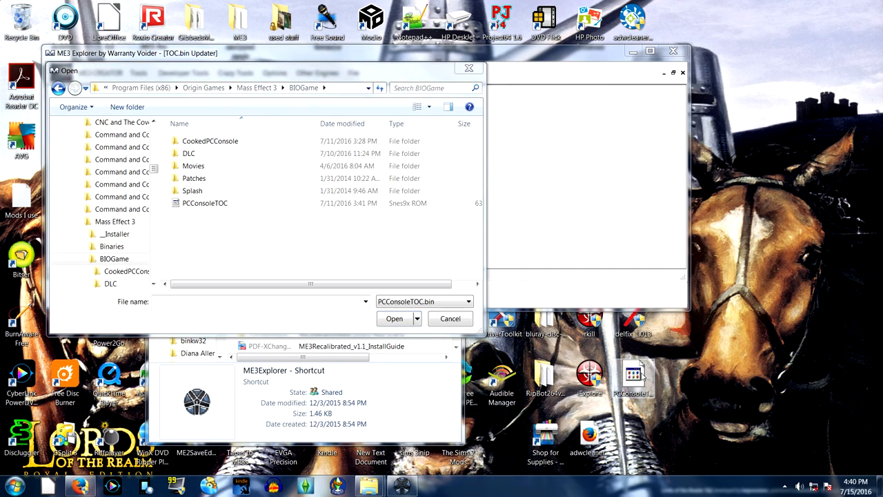
mouse_move(643, 377)
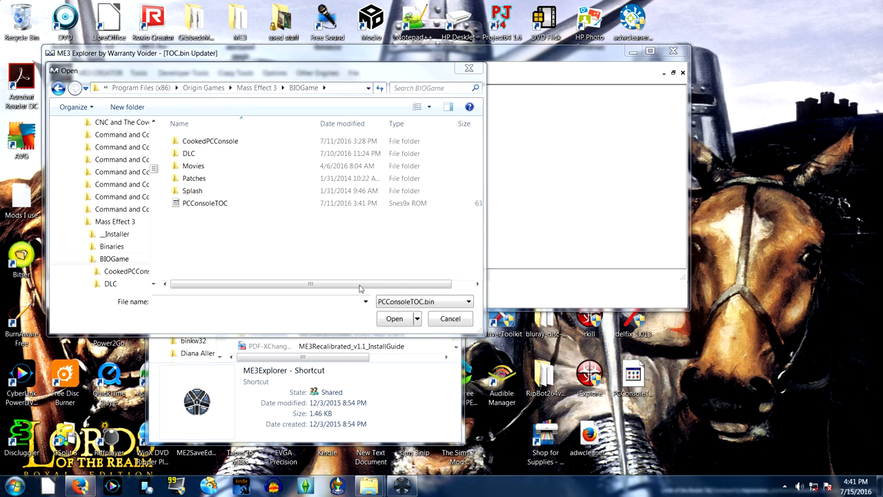
Step: Cancel the PCConsoleTOC file selection, and close both ME3Explorer and the ME3 unzipped mods folder
left_click_drag(125, 77, 563, 94)
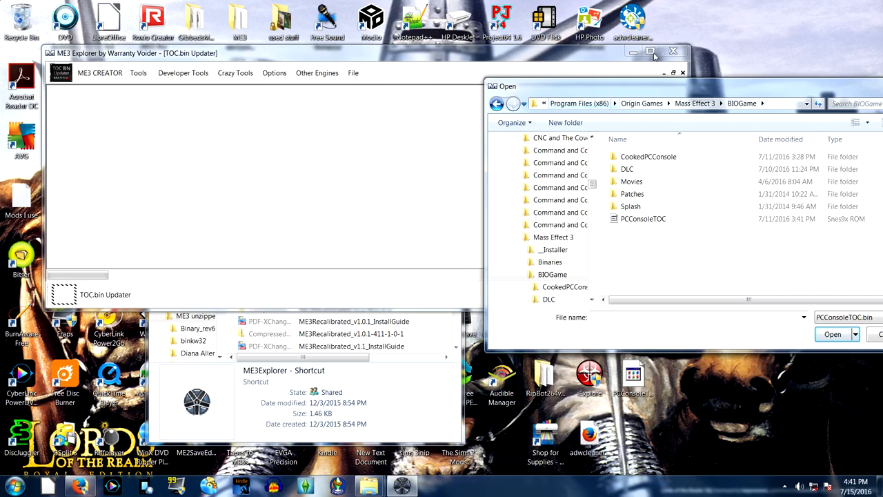
left_click_drag(792, 90, 646, 93)
left_click(776, 88)
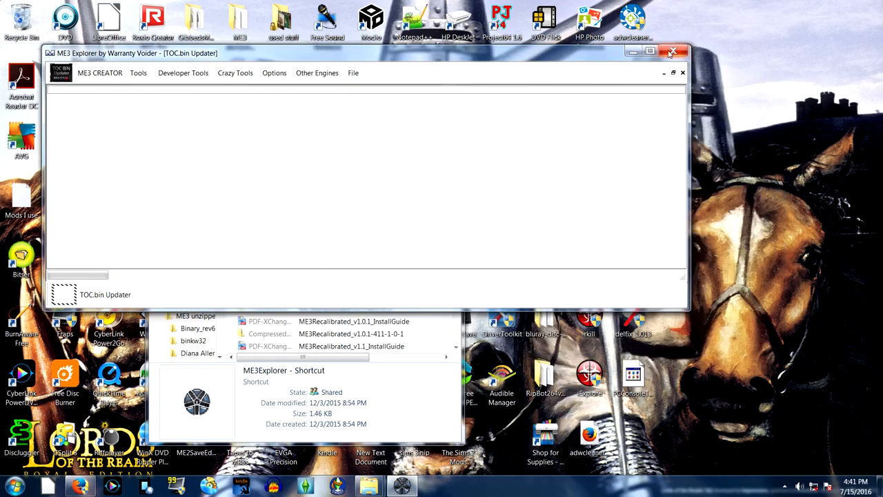
left_click(673, 51)
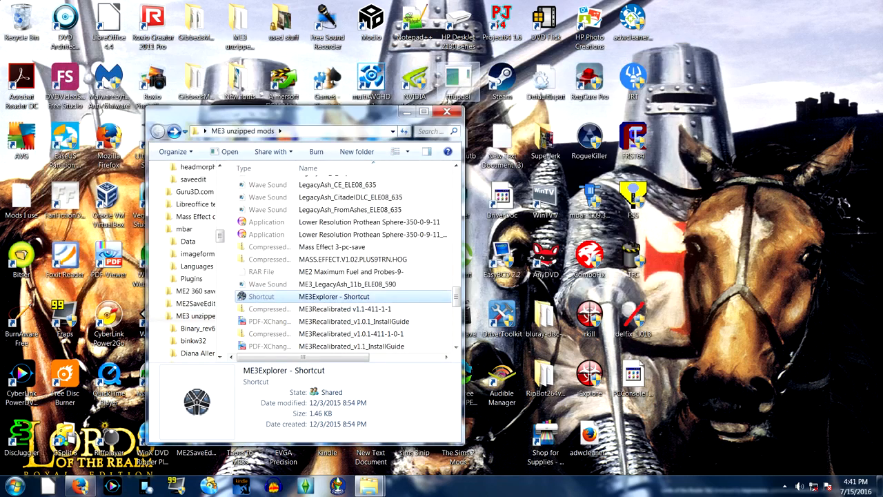
left_click(447, 112)
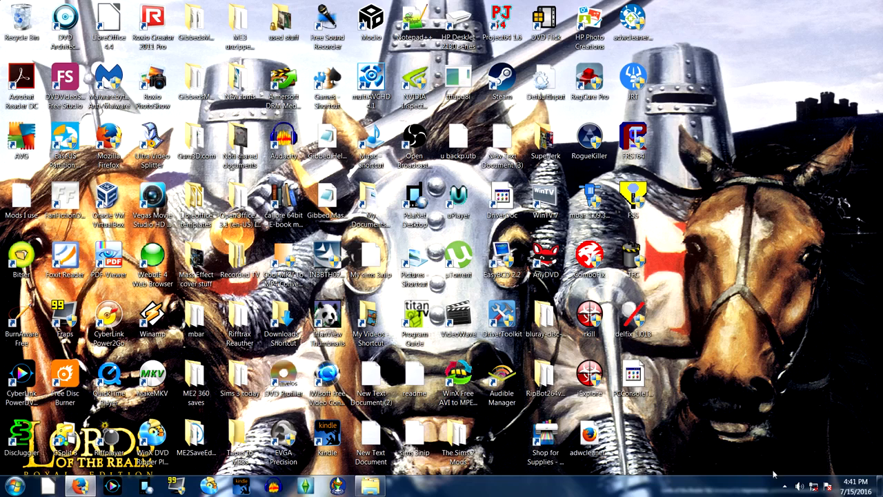
left_click(784, 487)
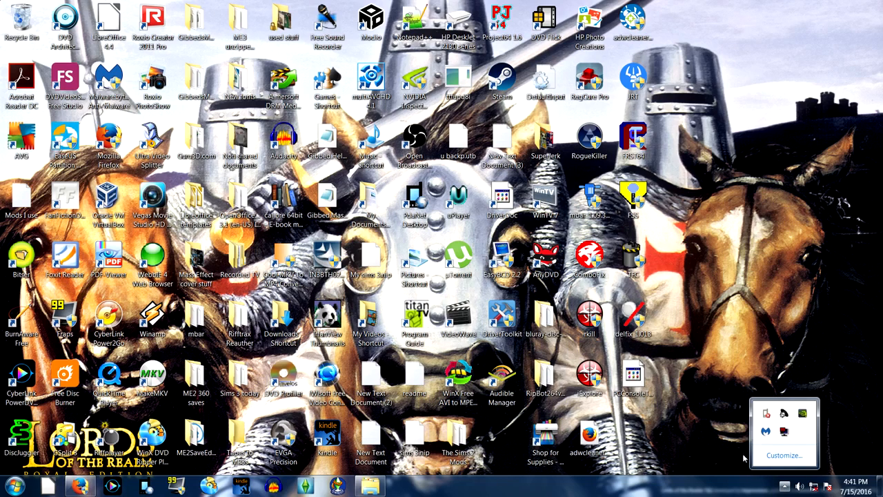